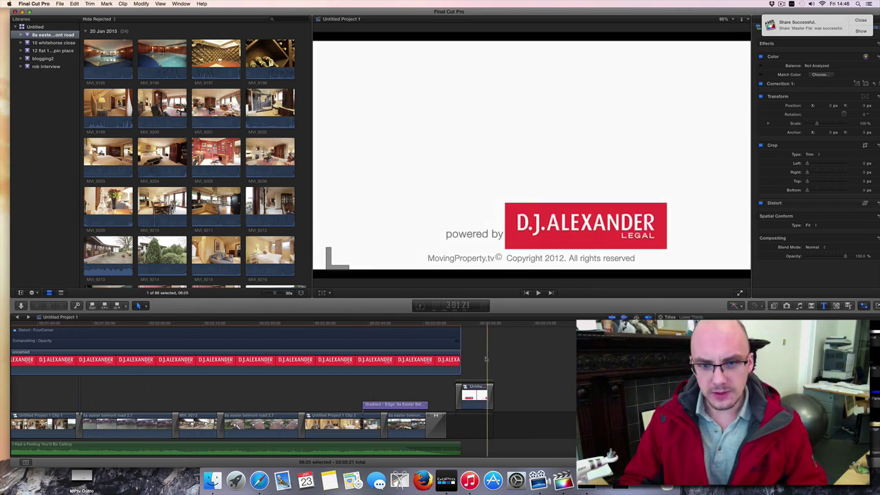
- Start a Master File export of Untitled Project 1 from the timeline
click(485, 359)
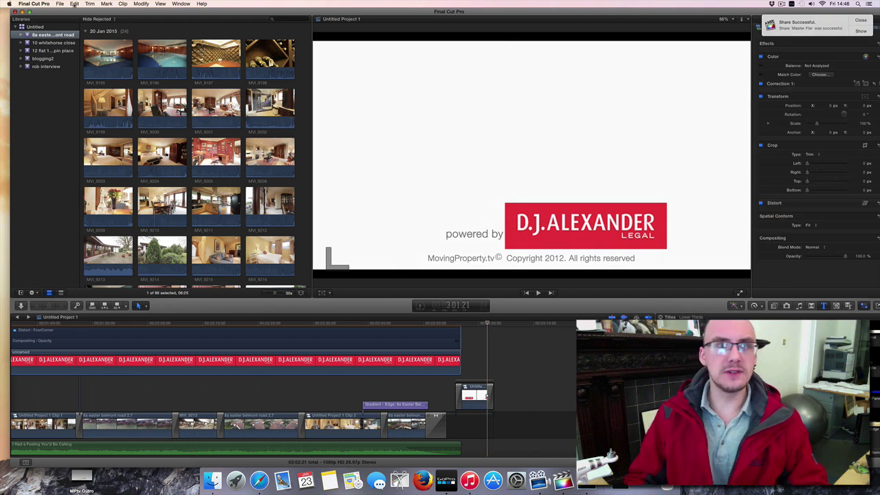
click(59, 4)
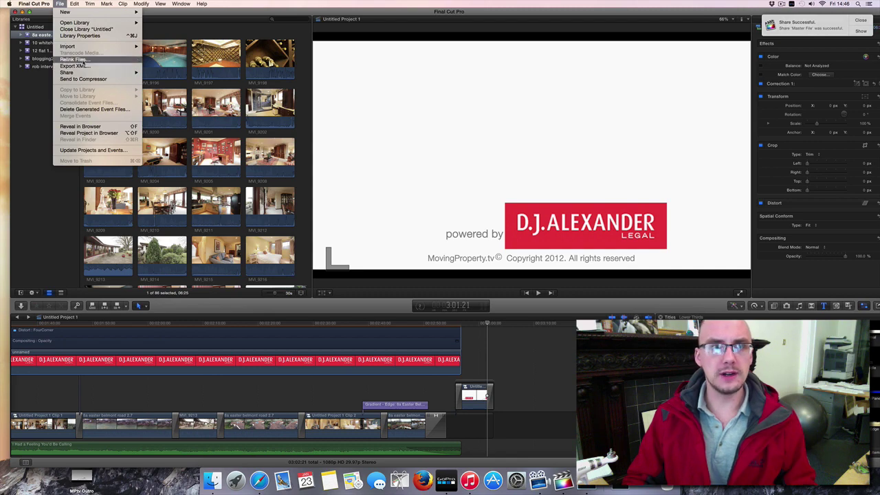
mouse_move(83, 73)
click(172, 79)
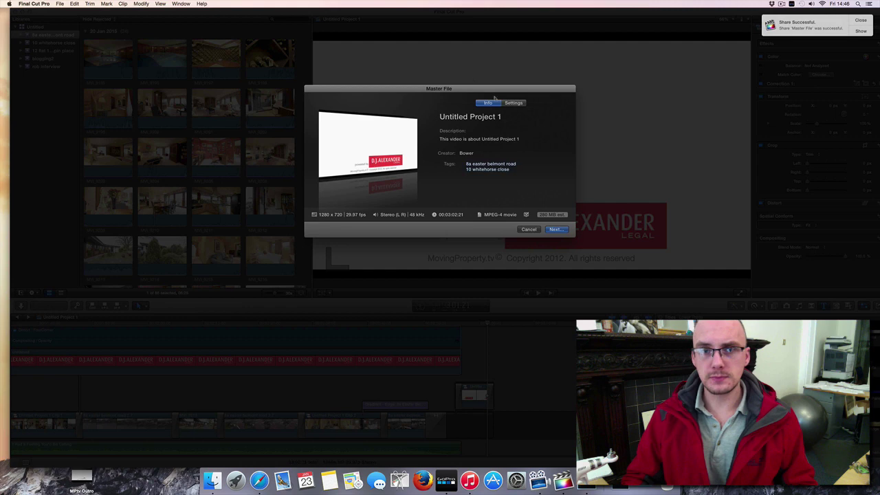
- In the export settings, keep the H.264 Faster Encode codec and set the resolution to 1920 x 1080
click(513, 103)
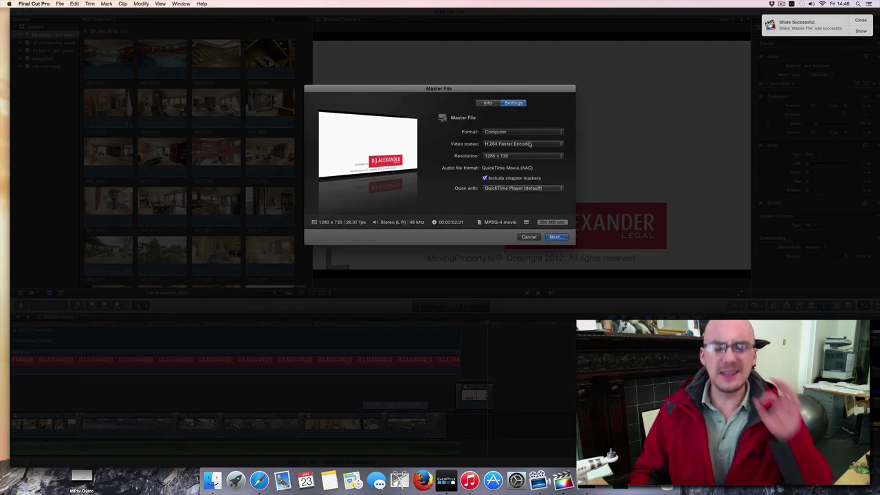
click(529, 144)
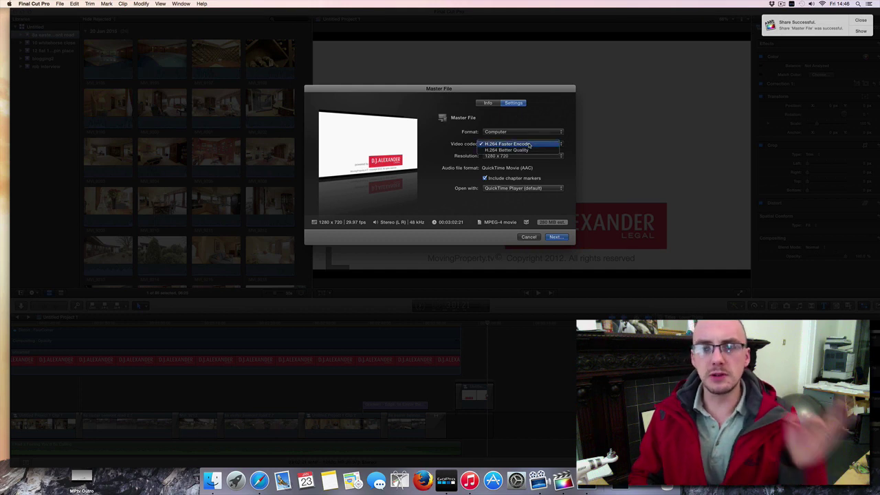
click(529, 144)
click(526, 158)
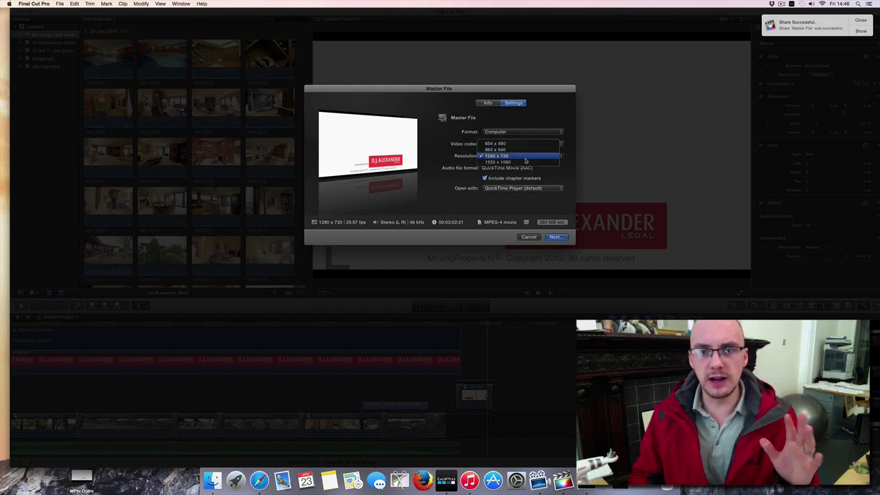
click(526, 162)
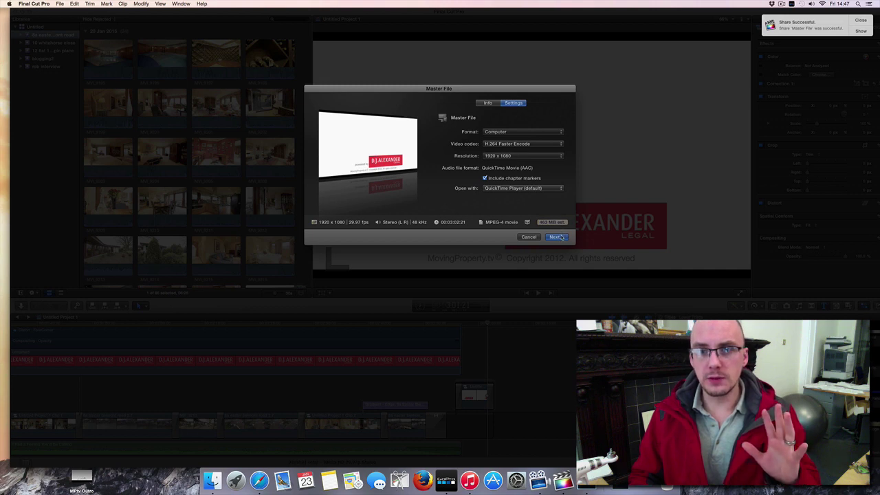
- Save the master file to the Desktop, replacing the default name with the copied file name
click(558, 237)
click(444, 105)
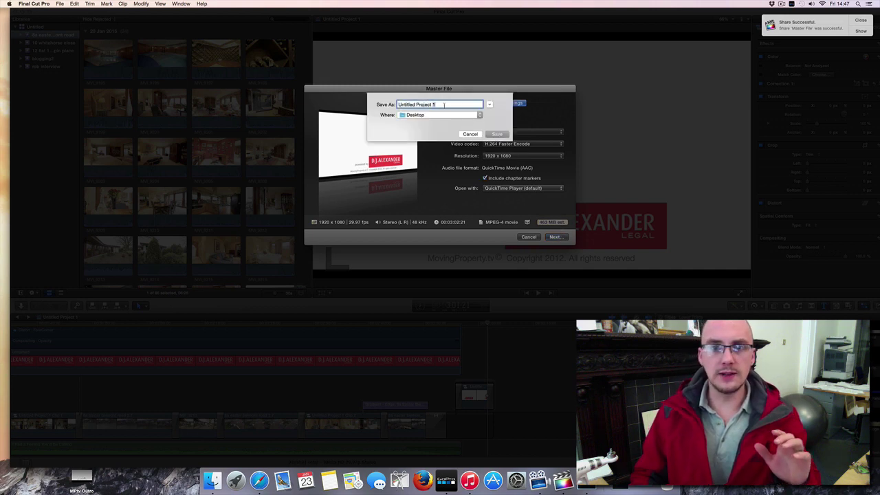
triple_click(443, 104)
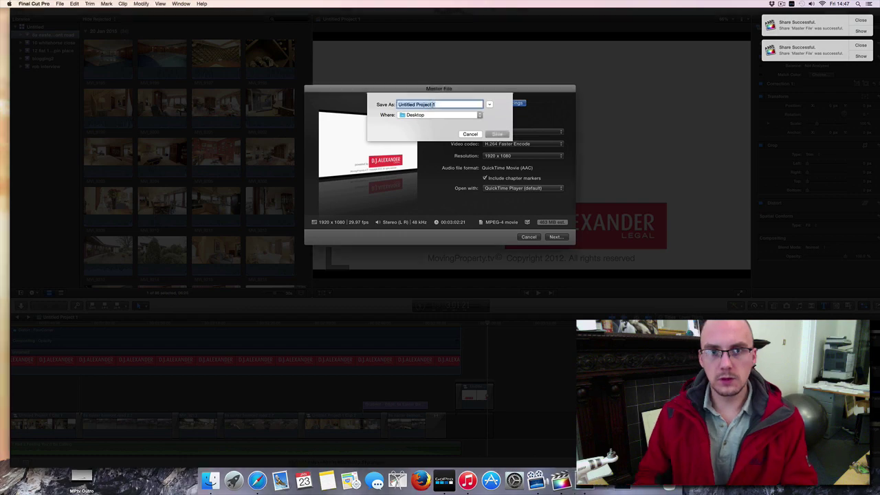
key(super+v)
click(497, 133)
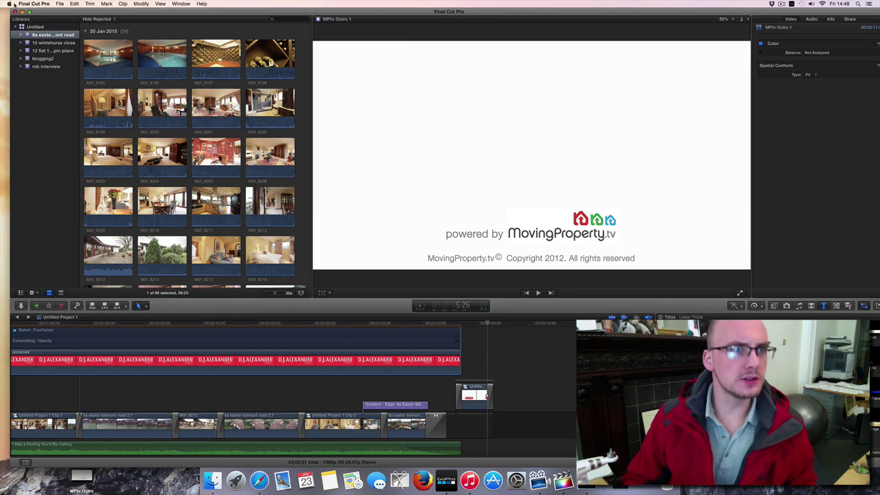
- Examine the Mac's overview, memory and storage specifications in About This Mac, and close the window
click(8, 4)
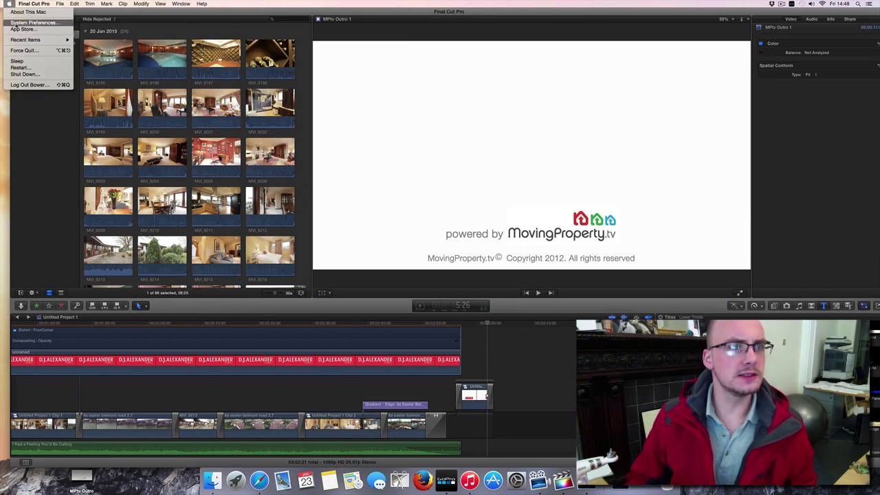
click(22, 14)
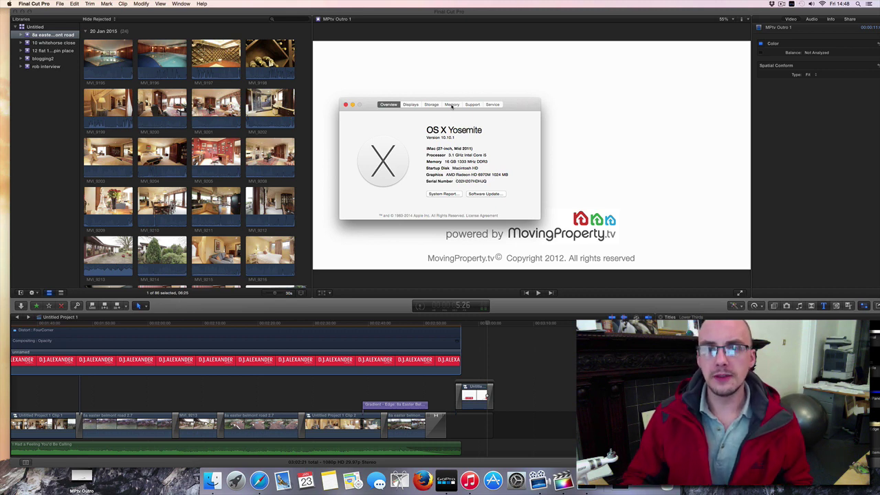
click(452, 104)
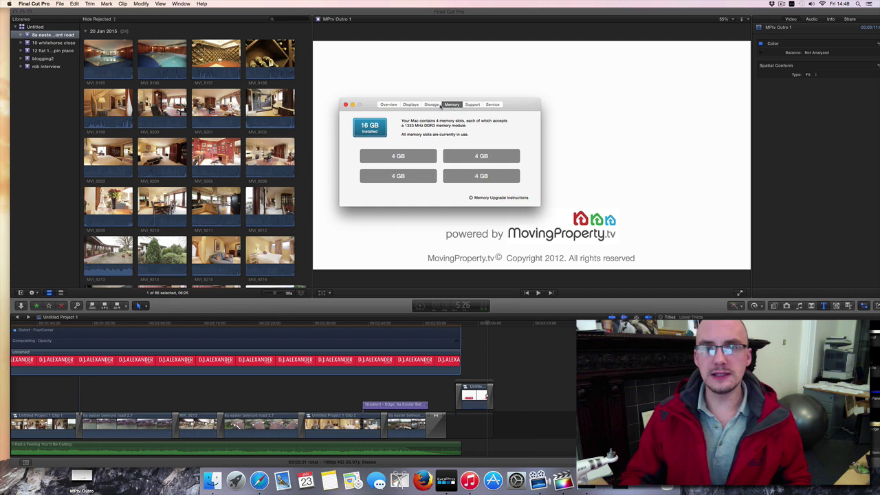
click(433, 106)
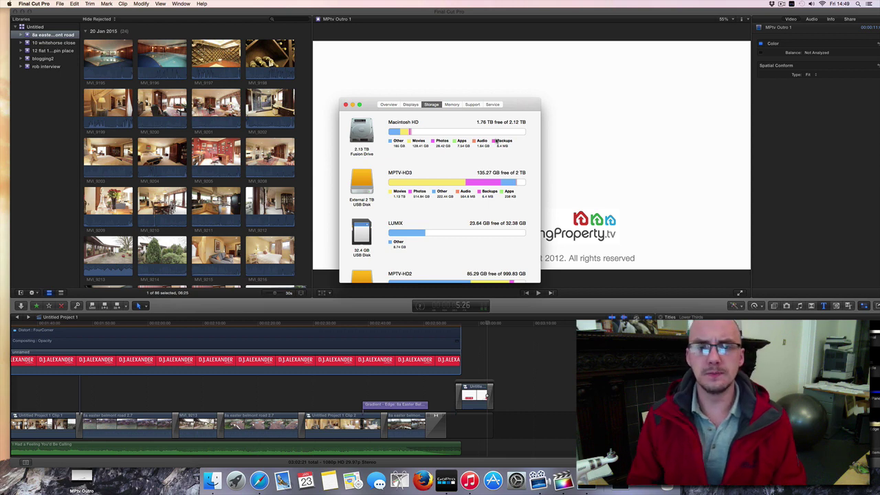
scroll(497, 141, down, 3)
scroll(496, 141, up, 3)
click(452, 104)
click(387, 104)
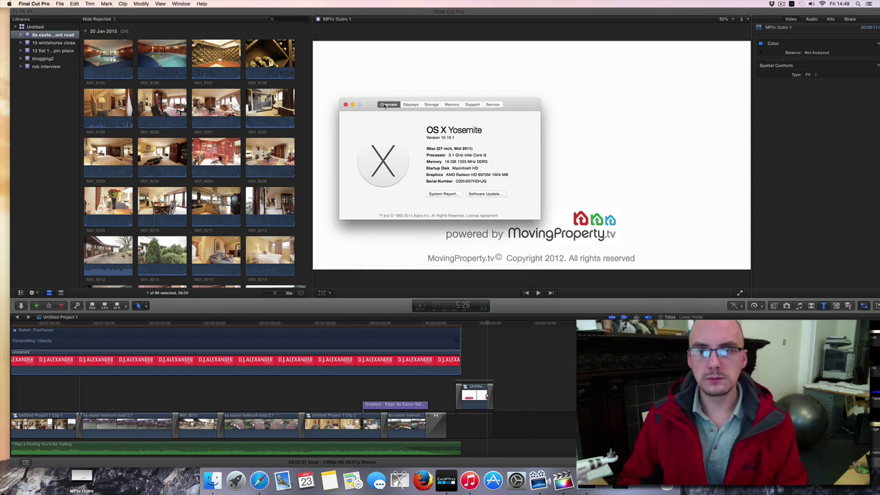
click(345, 105)
- Switch to the exported movie in QuickTime Player, watch its opening title shot, and return to Final Cut Pro
key(super+h)
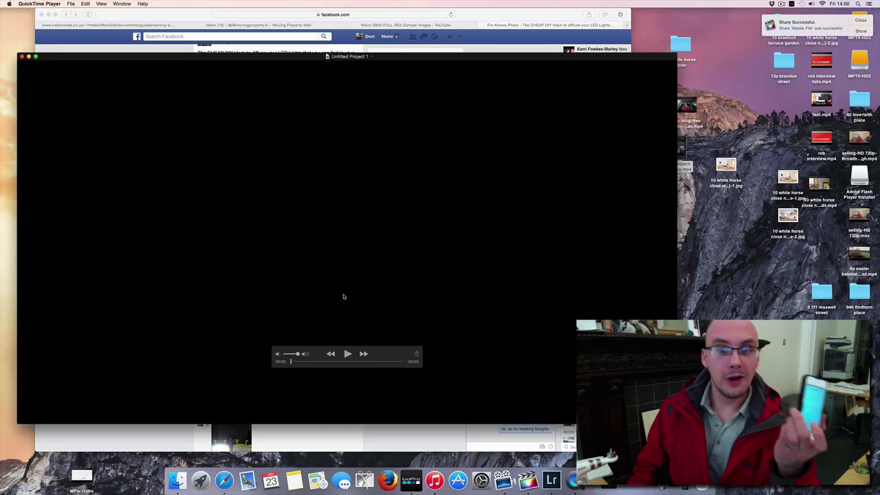
click(347, 353)
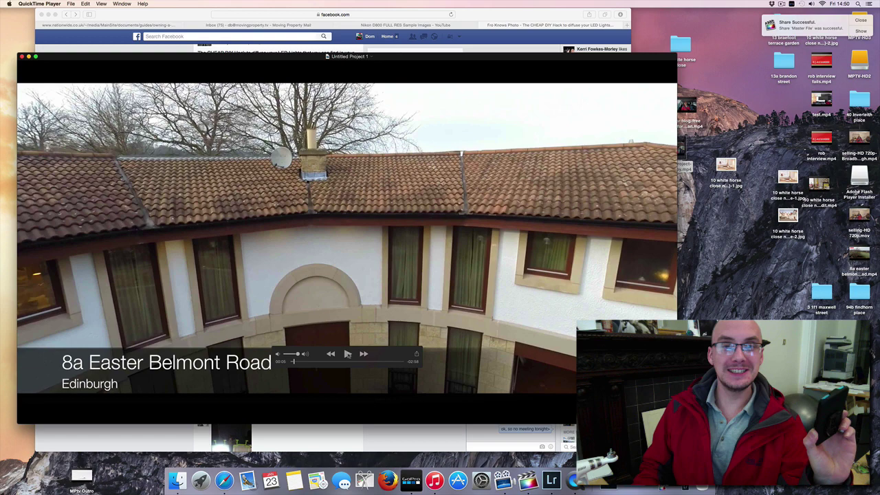
click(347, 353)
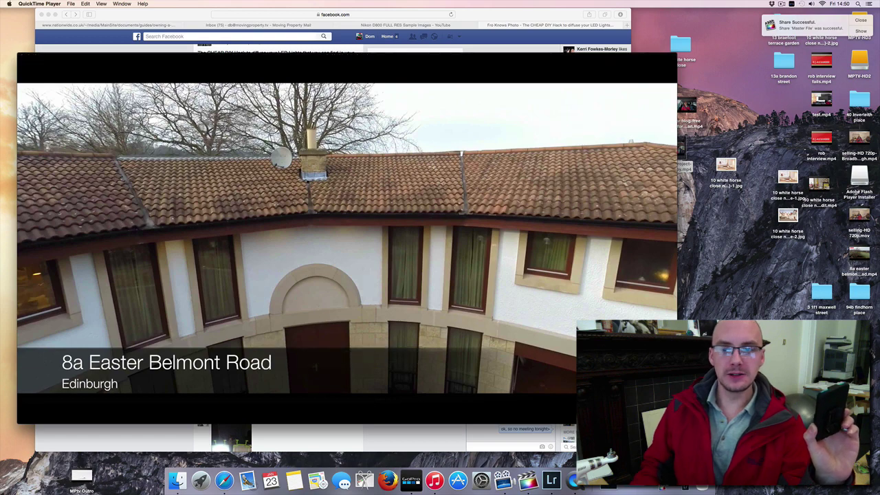
key(super+q)
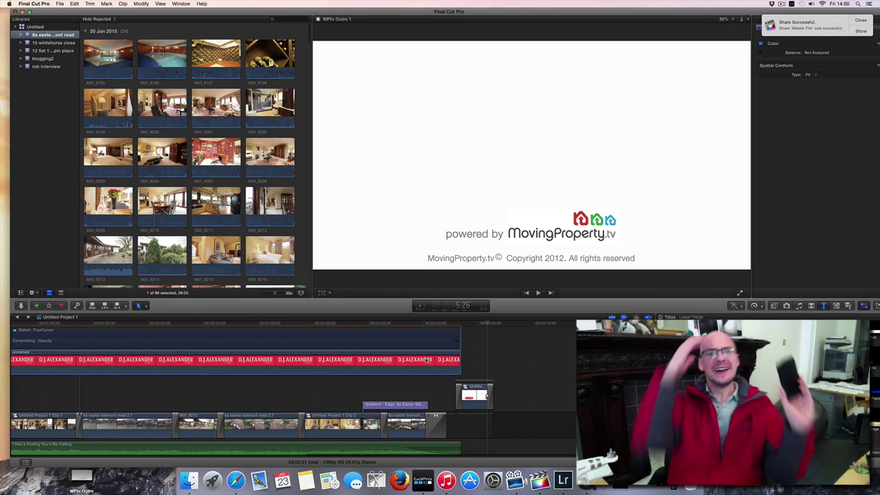
click(427, 359)
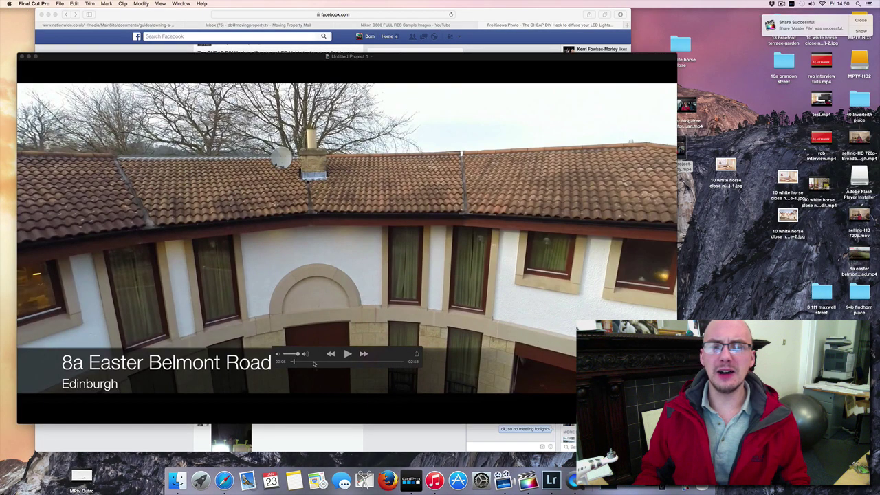
- Skip through the exported movie in QuickTime Player and play short sections further along to review them
click(314, 364)
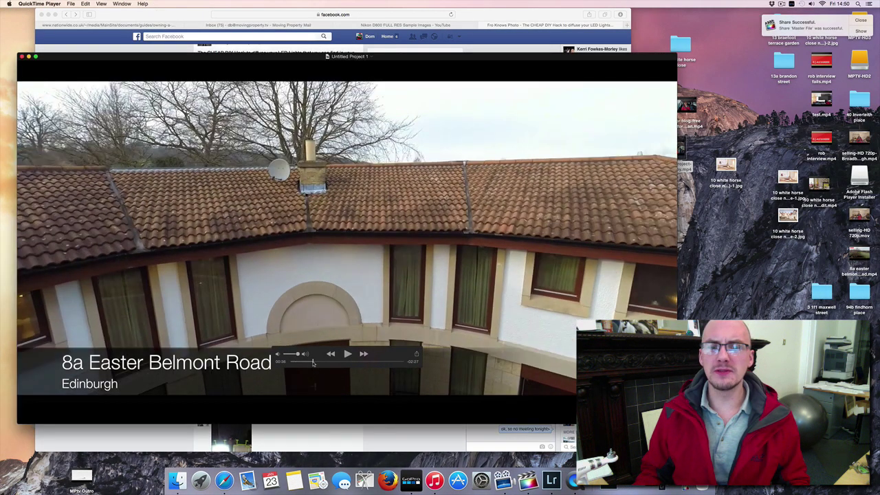
click(347, 354)
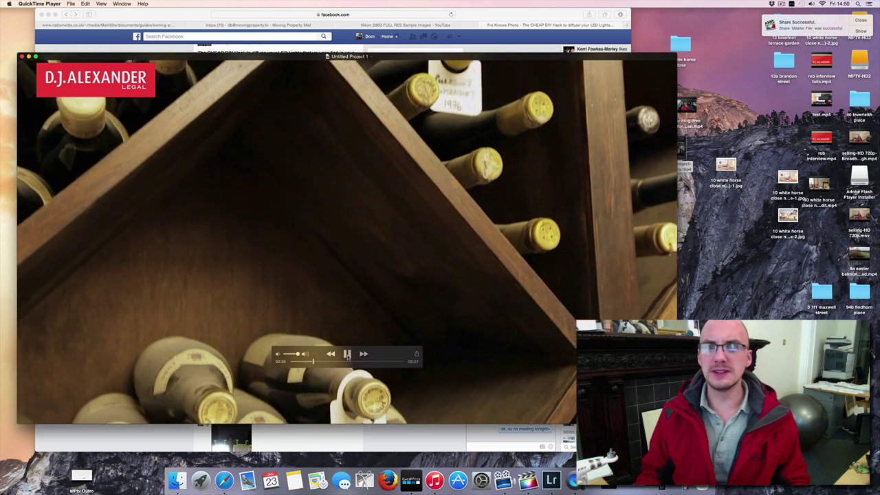
click(348, 354)
click(348, 362)
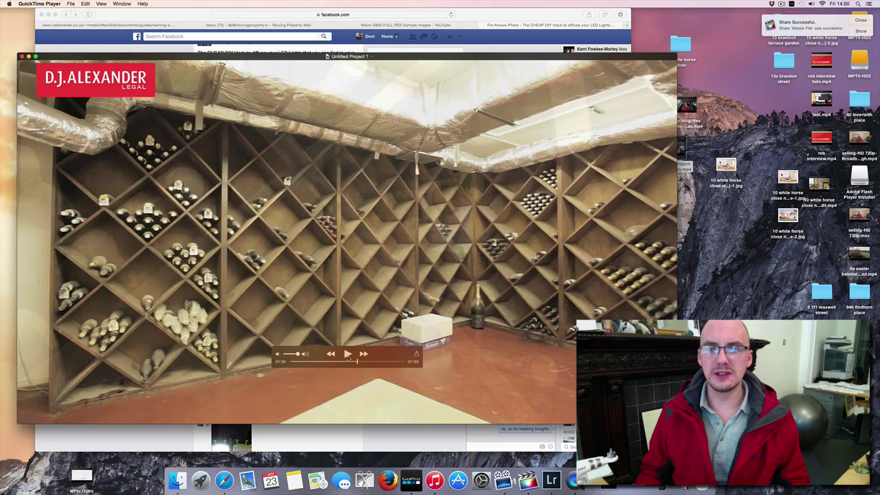
click(347, 354)
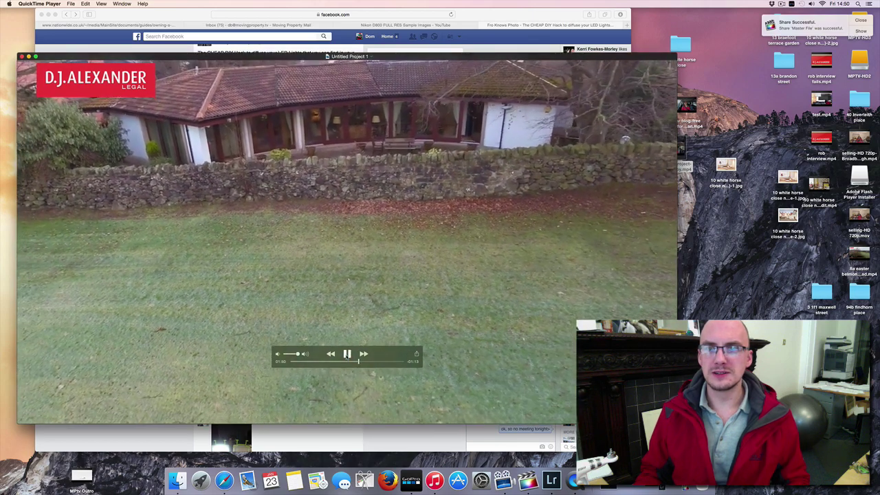
click(347, 354)
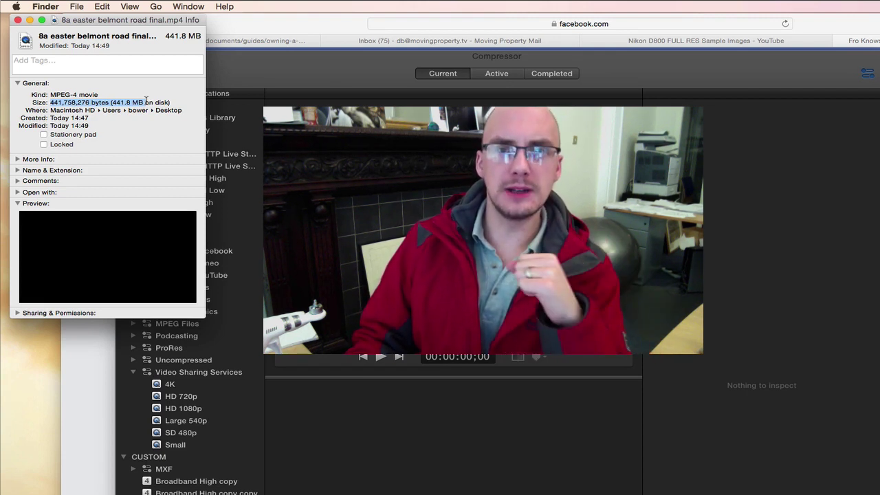
- Examine the exported MPEG-4 movie's file size in its Finder info window, highlighting the whole size entry
click(160, 101)
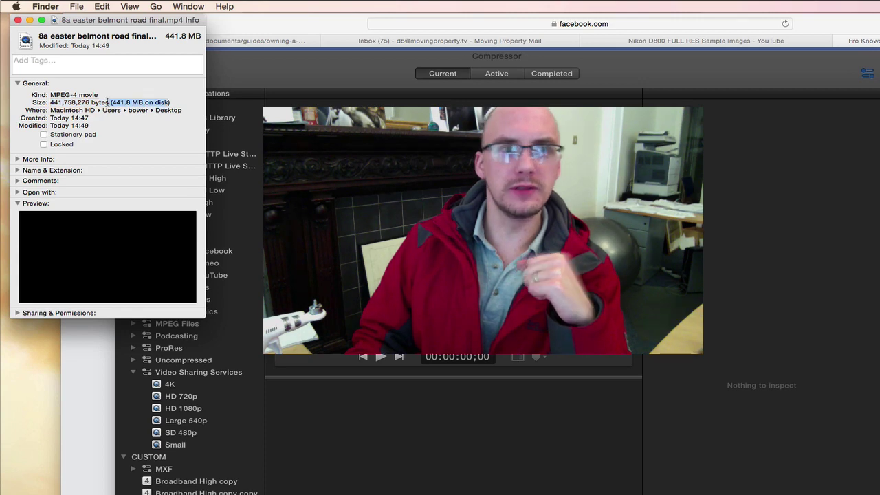
drag(107, 102, 50, 102)
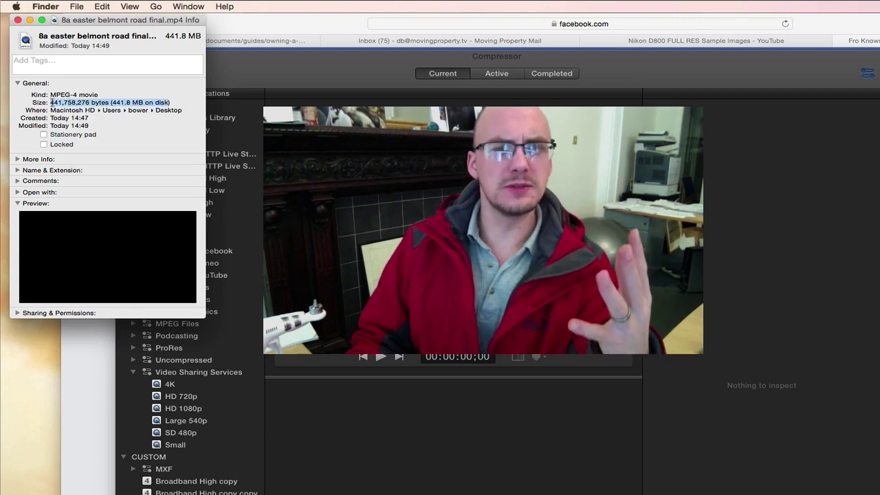